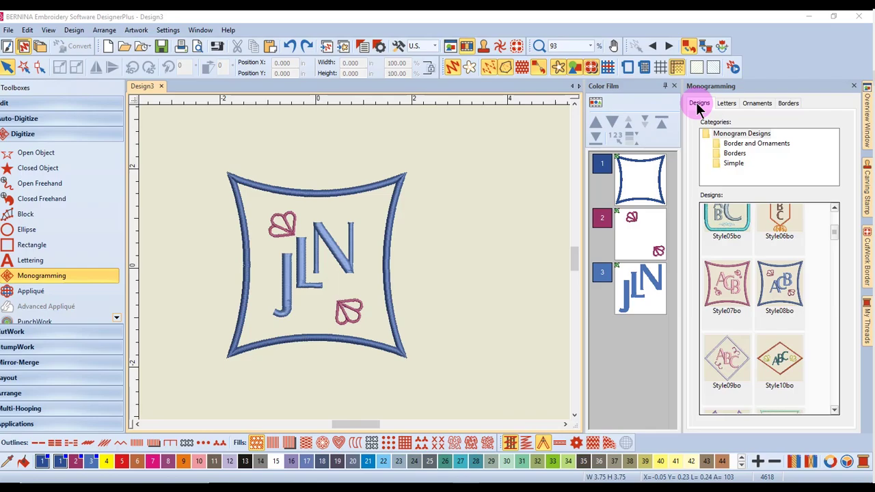
# Step: Show the monogram's Ornaments settings and expand the Add options for a new ornament
pyautogui.click(760, 104)
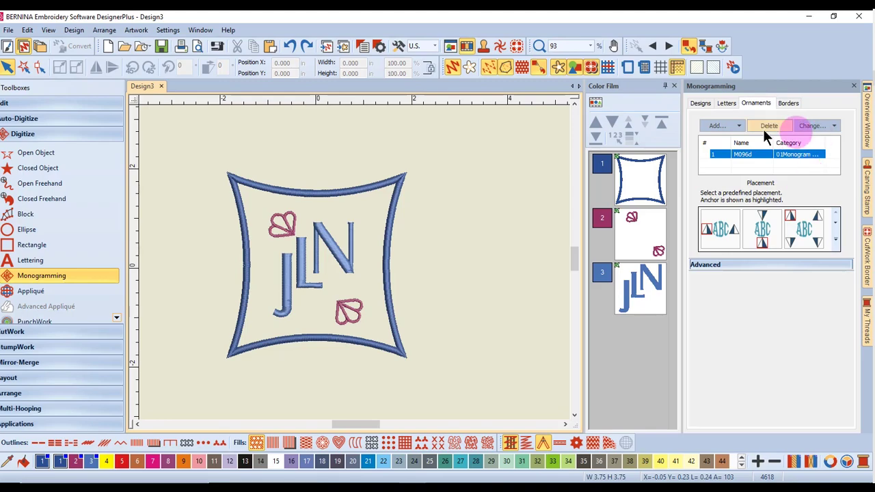
pyautogui.click(729, 126)
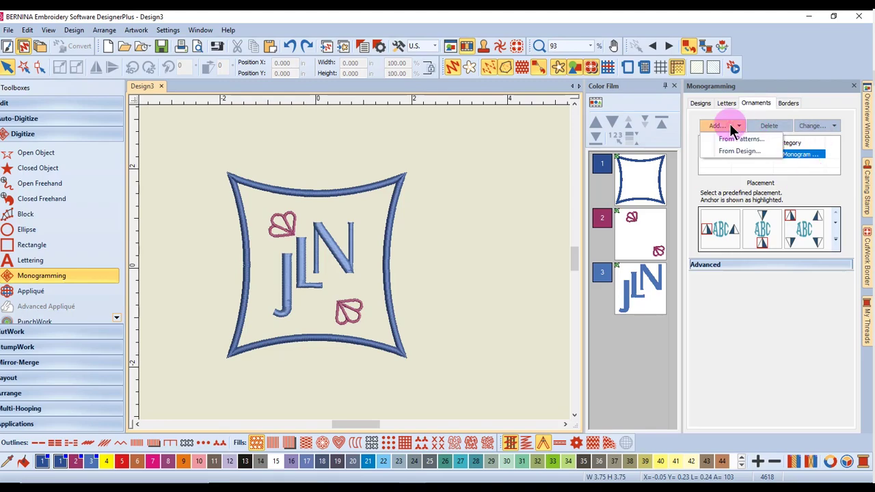
# Step: Add the M096d ornament from the 01Monogram Ornaments pattern set, previewed in TrueView
pyautogui.click(771, 139)
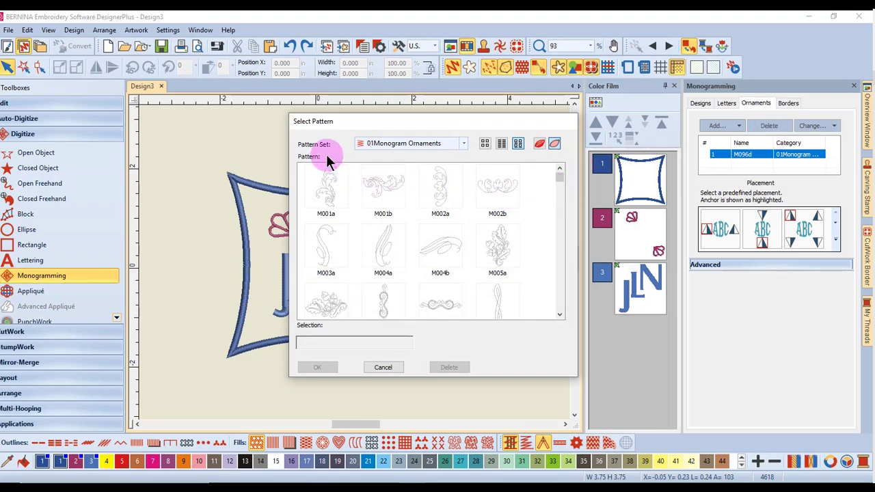
pyautogui.click(464, 143)
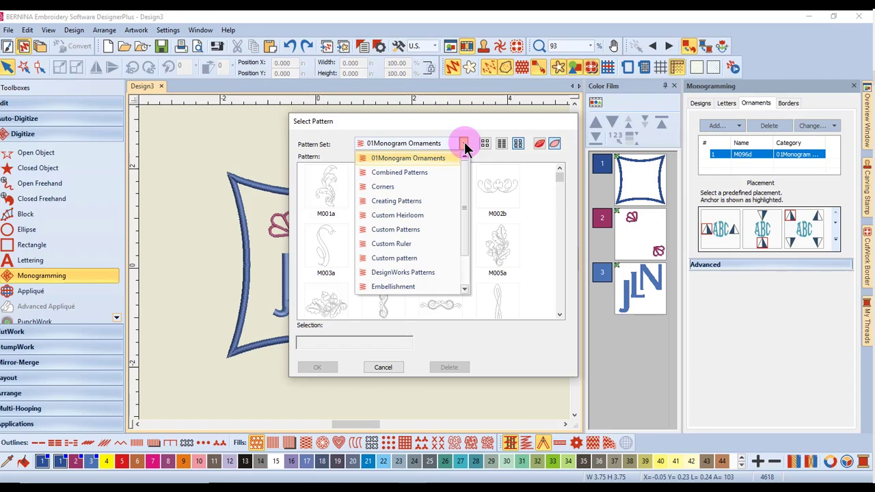
pyautogui.click(437, 159)
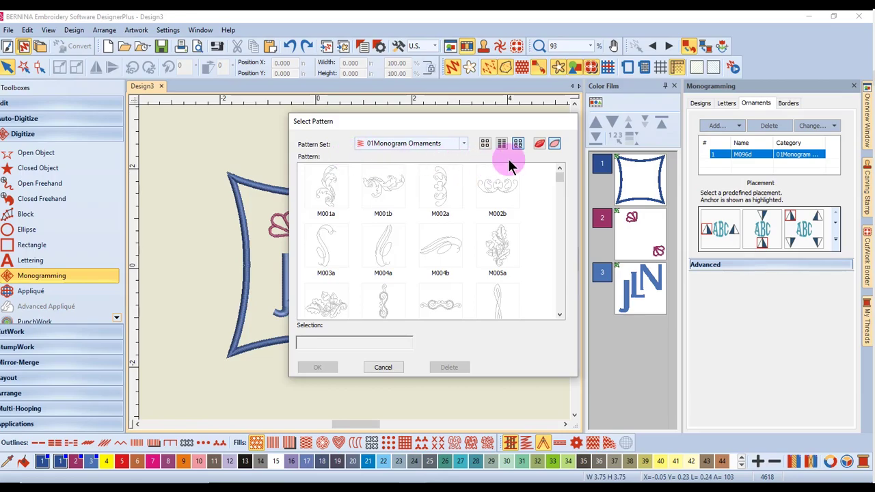
pyautogui.click(540, 145)
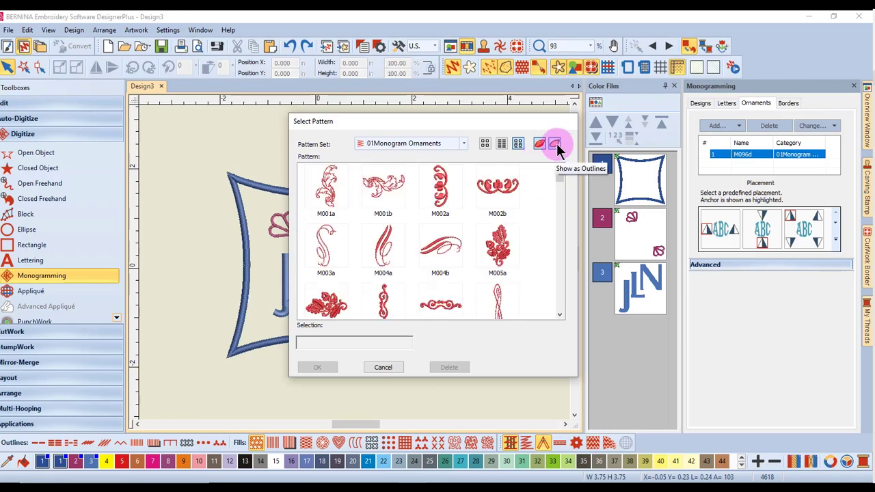
pyautogui.click(555, 144)
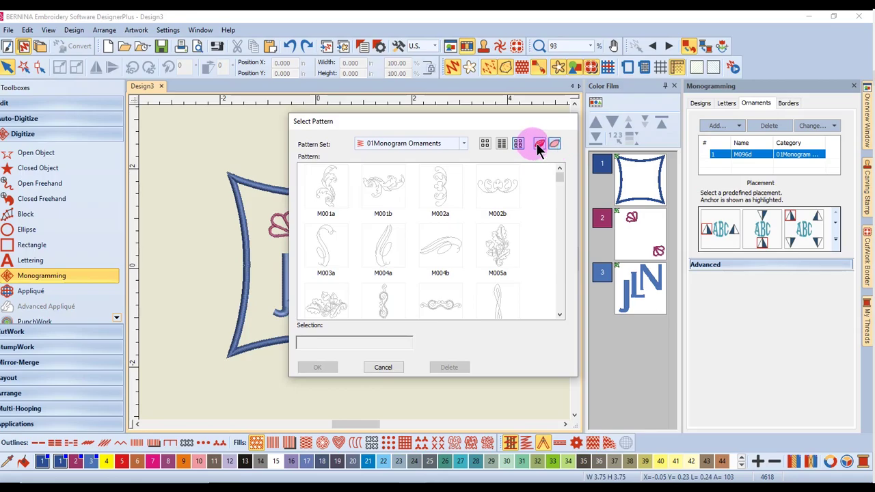
pyautogui.click(539, 144)
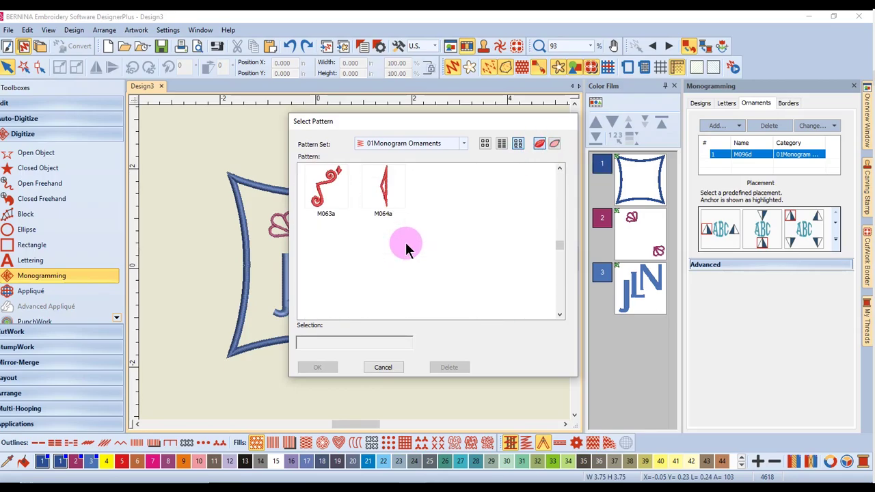
pyautogui.scroll(-5, 406, 243)
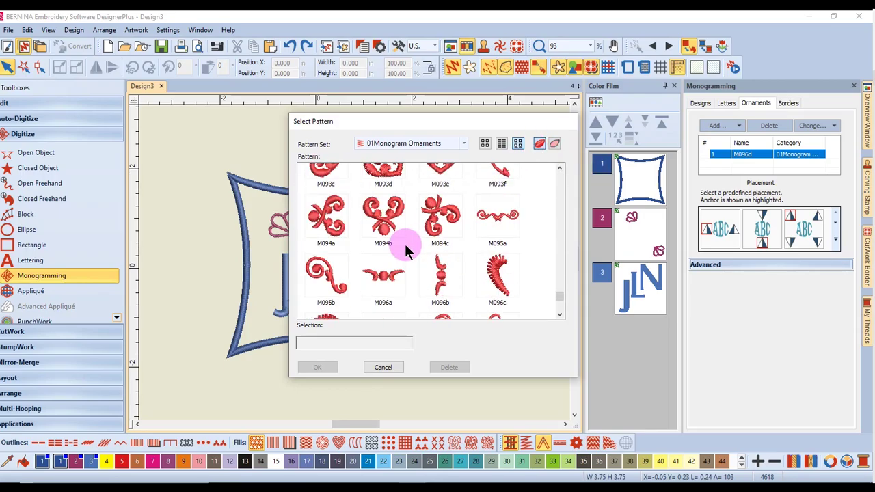
pyautogui.click(332, 268)
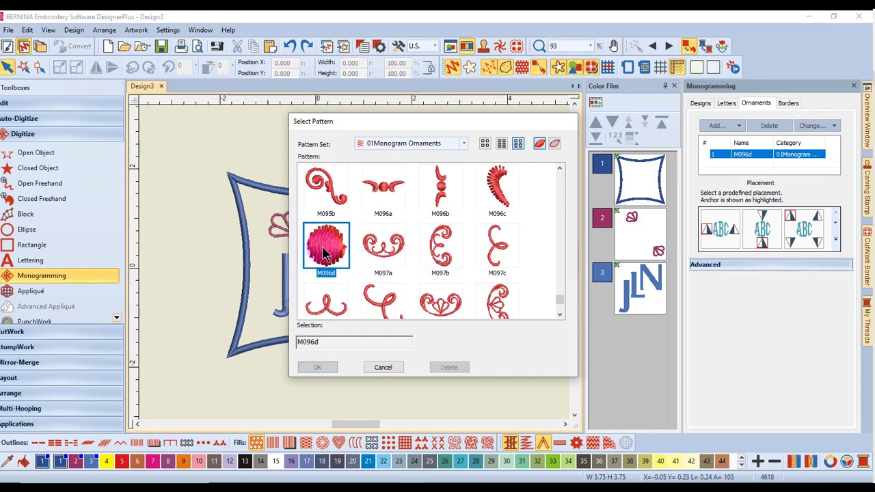
pyautogui.click(328, 367)
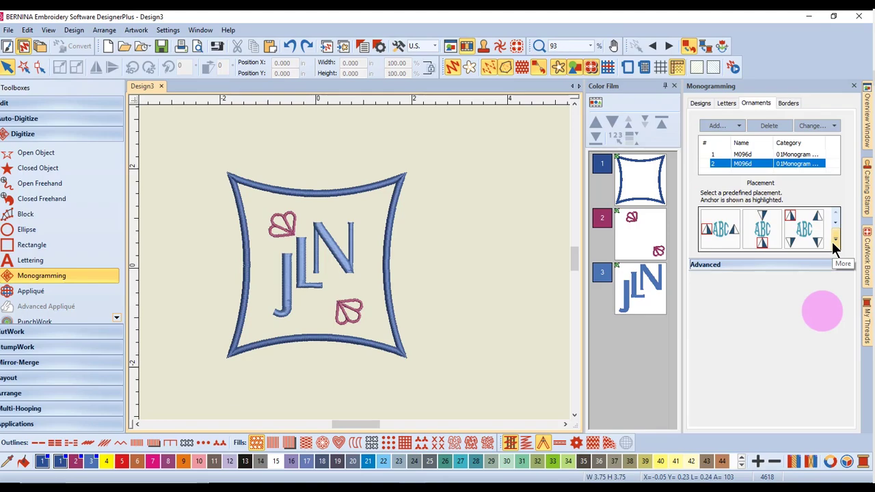
# Step: Try the mirrored two-ornament placement and zoom out to view the whole monogram
pyautogui.click(722, 226)
pyautogui.click(744, 258)
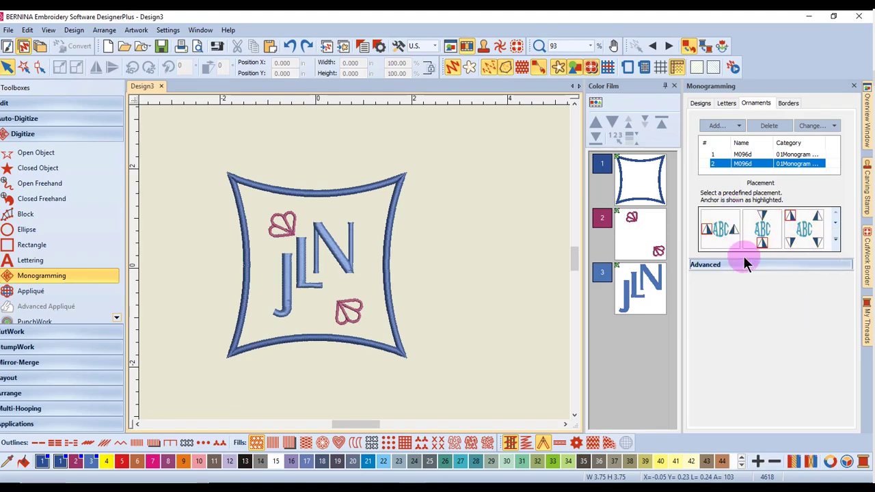
pyautogui.click(728, 245)
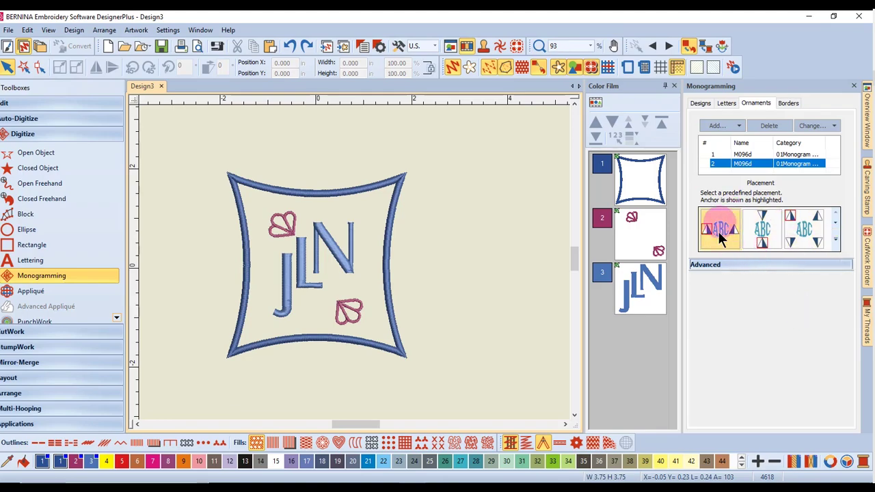
pyautogui.click(766, 234)
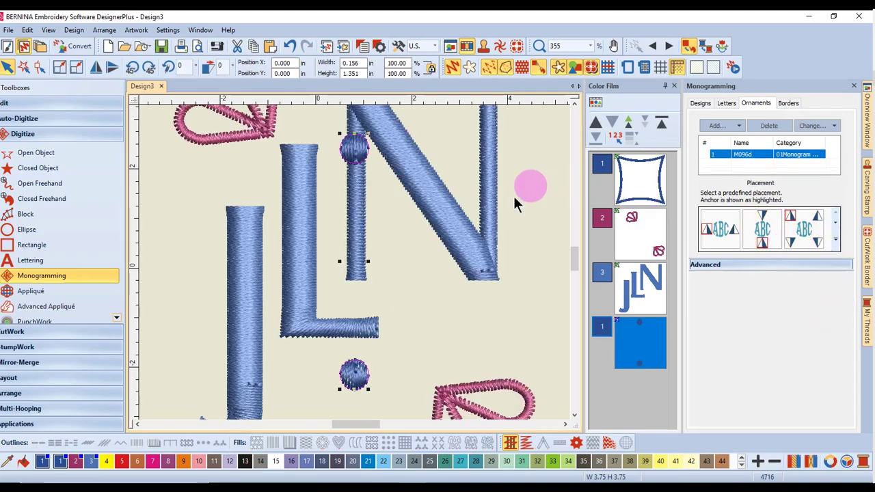
pyautogui.press('0')
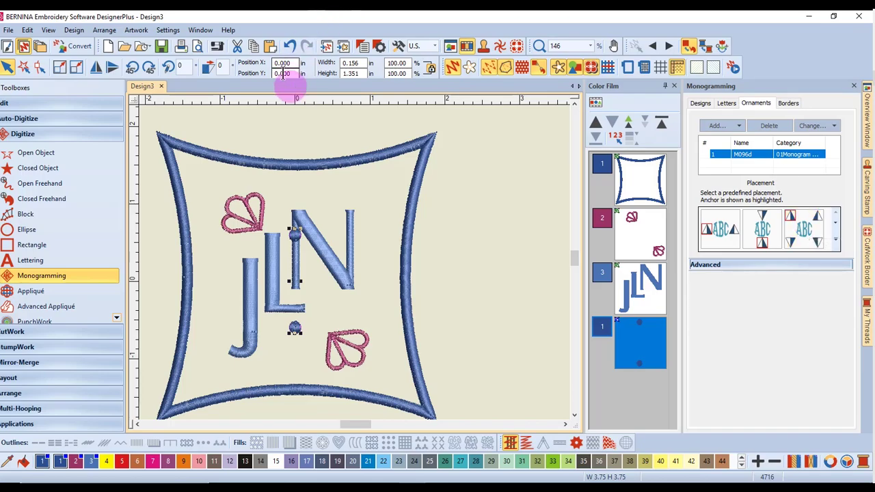
# Step: Undo the mirrored placement and add the M096d ornament from the pattern library
pyautogui.click(290, 45)
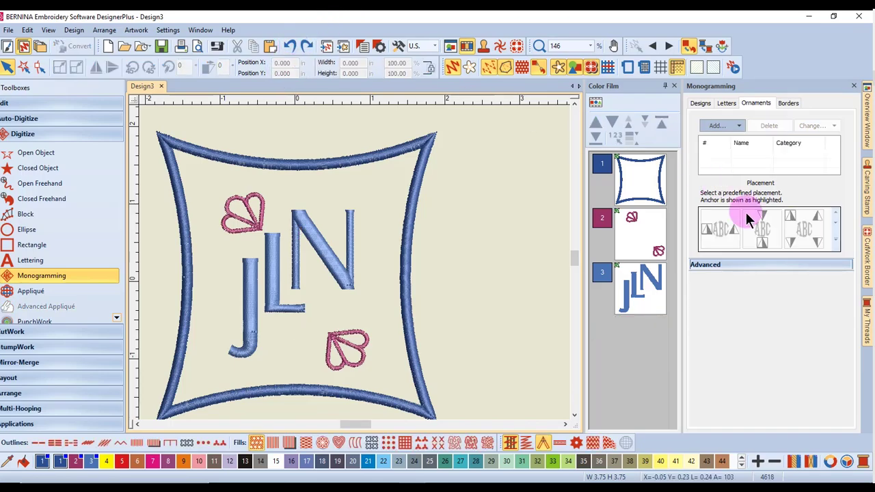
pyautogui.click(719, 126)
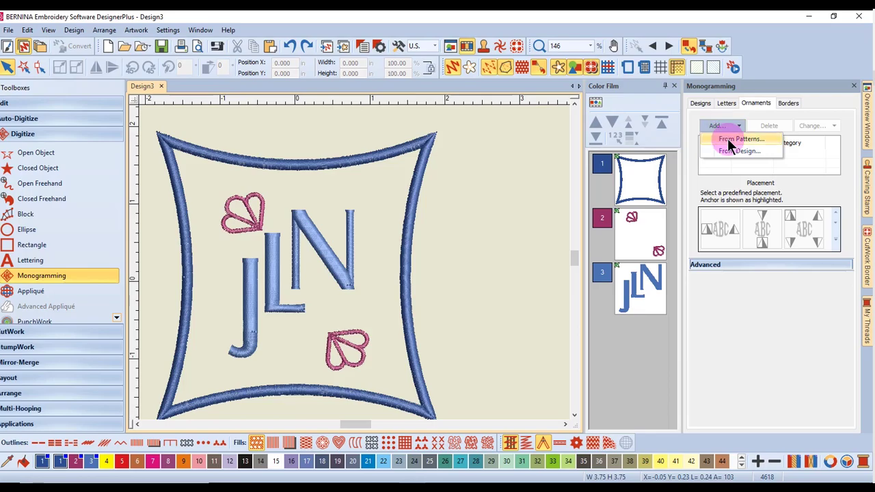
pyautogui.click(739, 139)
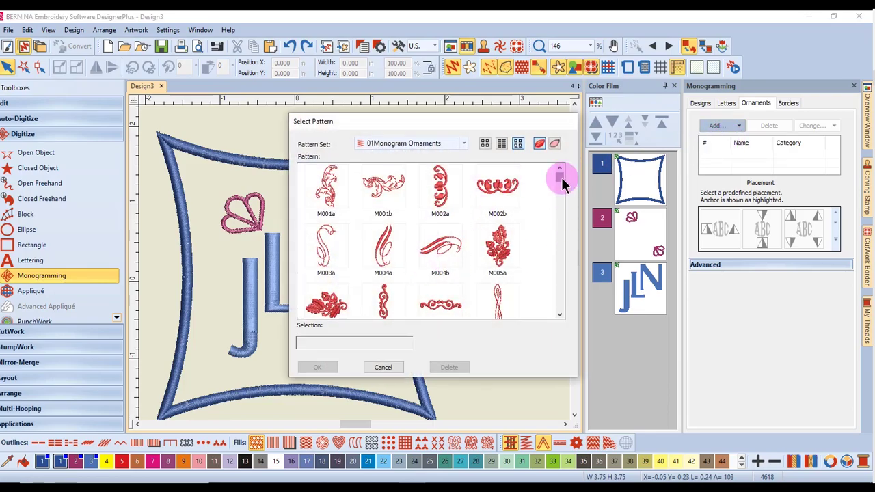
pyautogui.moveTo(562, 178); pyautogui.dragTo(580, 289)
pyautogui.click(745, 266)
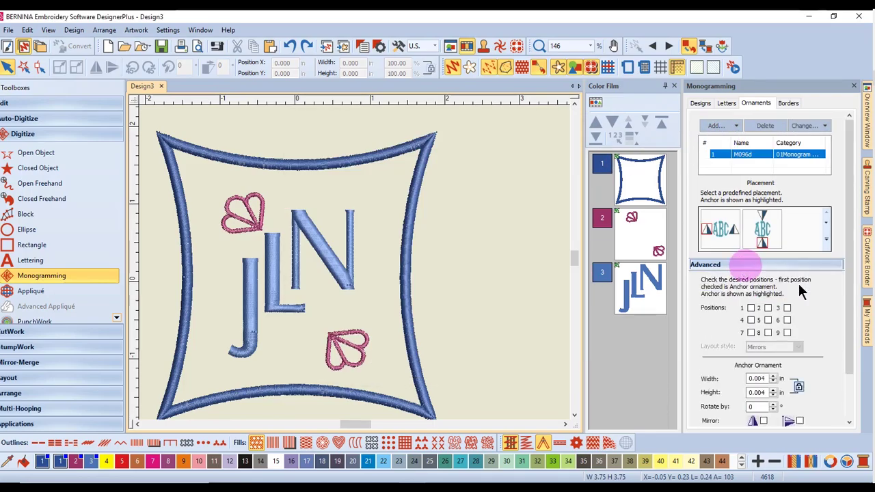
# Step: Place the ornament at positions 1 and 9 with the Mirrors layout style
pyautogui.click(750, 309)
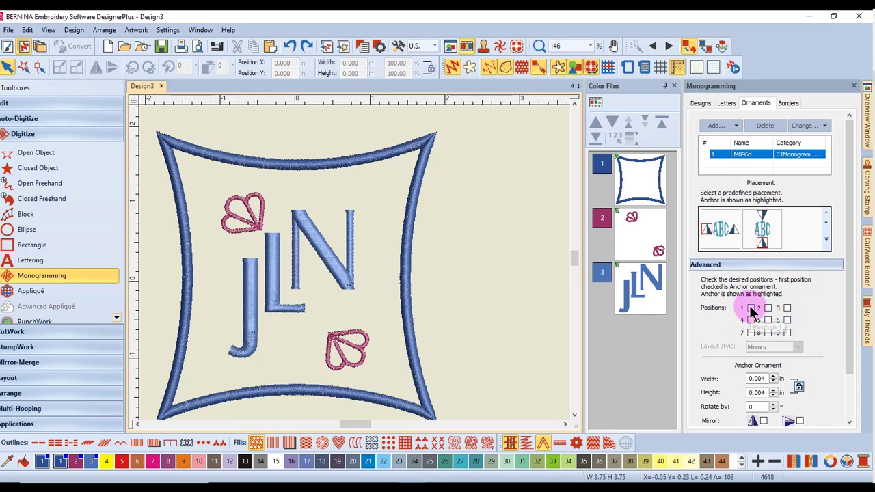
pyautogui.click(819, 407)
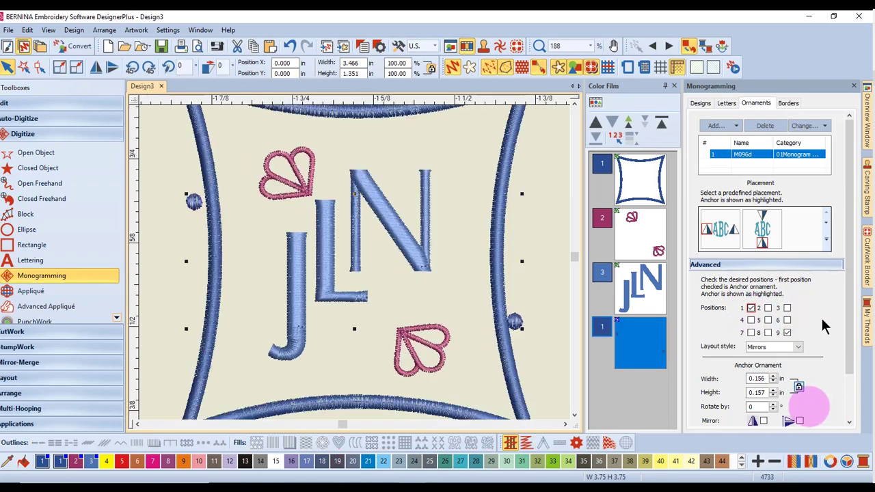
pyautogui.click(751, 308)
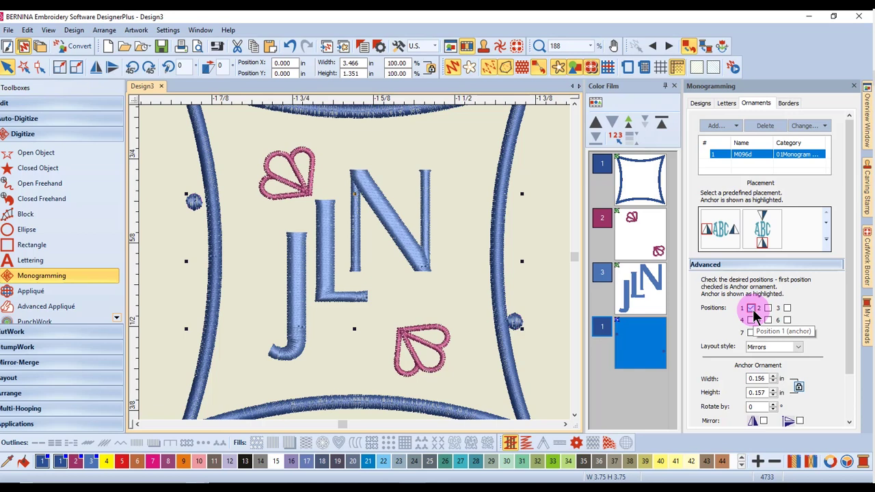
pyautogui.click(792, 335)
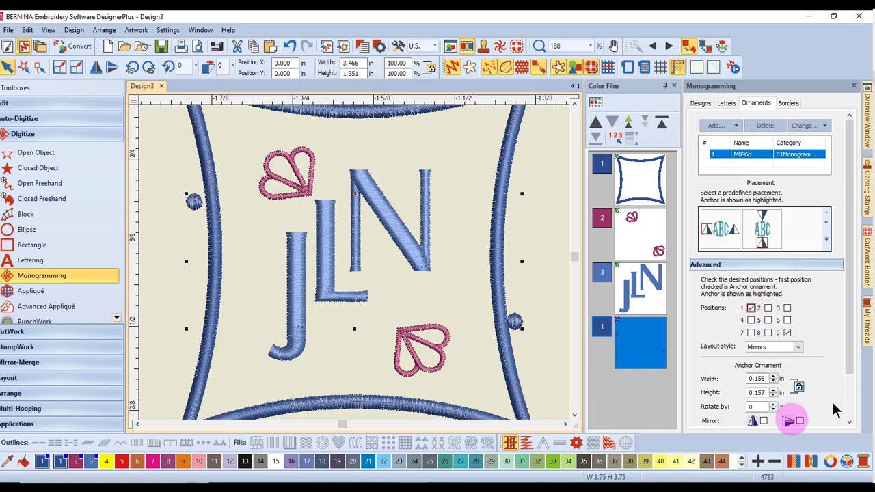
# Step: Adjust the ornament Margin to -0.45 so the dots sit closer to the JLN letters
pyautogui.scroll(-2, 852, 371)
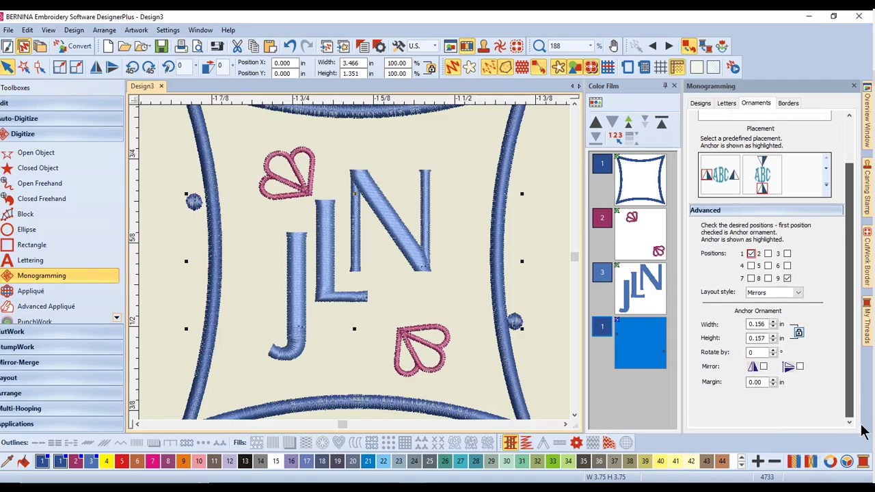
pyautogui.click(773, 381)
pyautogui.click(774, 380)
pyautogui.click(773, 381)
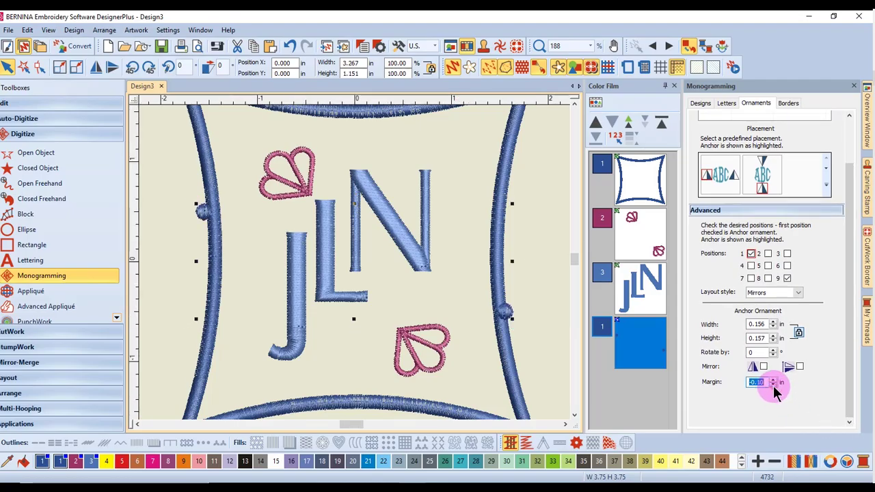
pyautogui.click(774, 381)
pyautogui.click(773, 385)
pyautogui.click(773, 385)
pyautogui.click(773, 385)
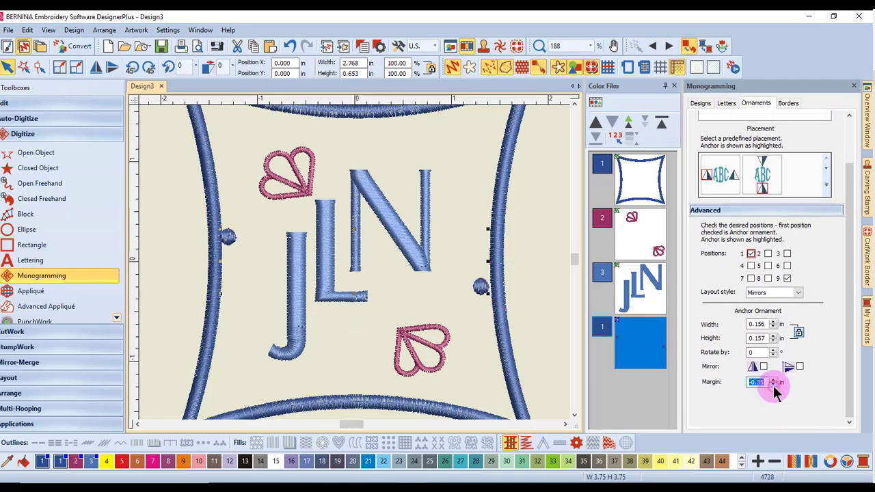
pyautogui.click(773, 385)
pyautogui.click(774, 385)
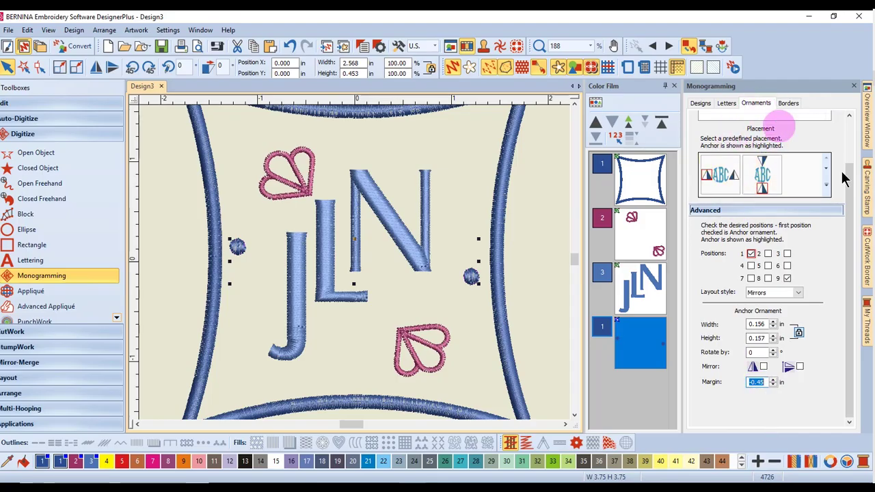
pyautogui.moveTo(851, 202); pyautogui.dragTo(850, 147)
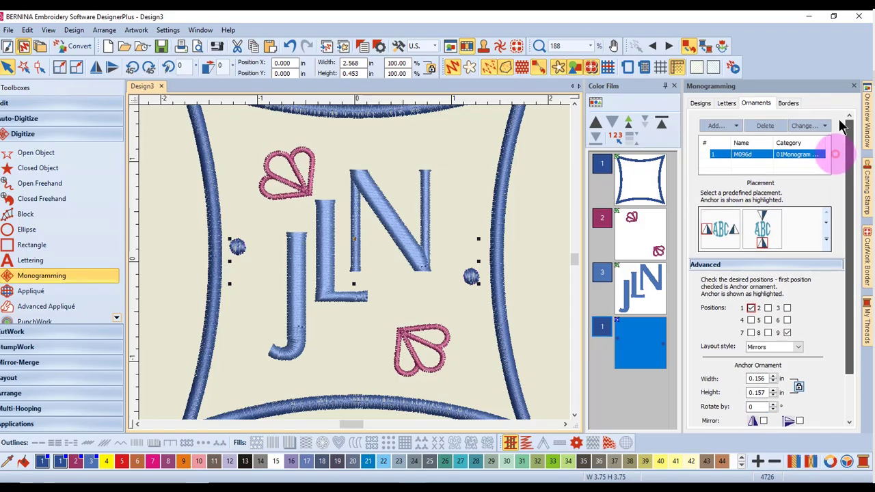
# Step: Delete the M096d dot ornament, select the monogram, and change its ornament from a design file
pyautogui.click(767, 125)
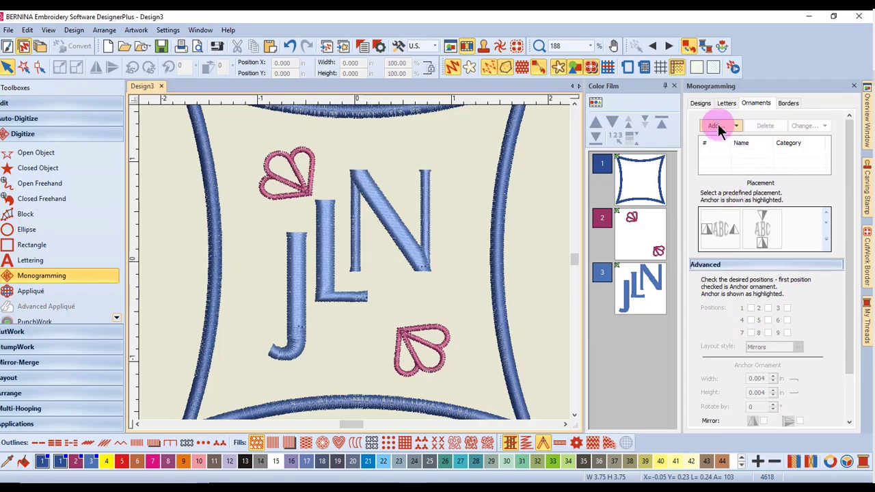
pyautogui.click(500, 269)
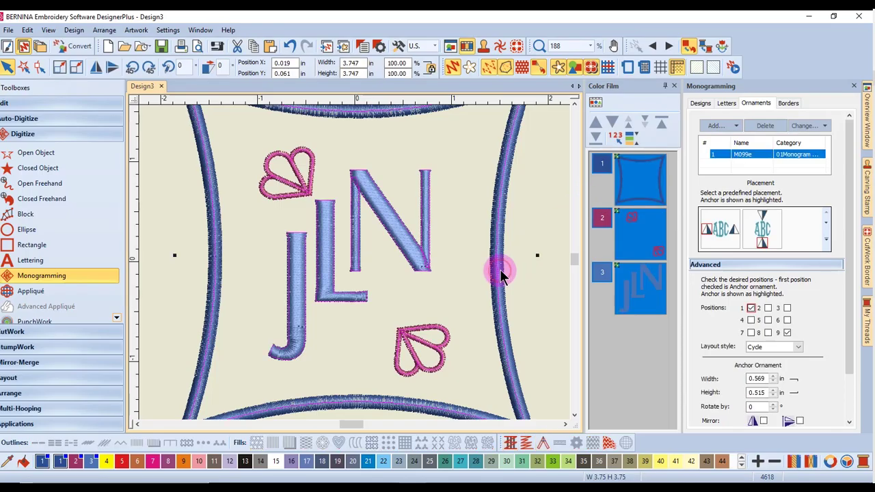
pyautogui.click(825, 127)
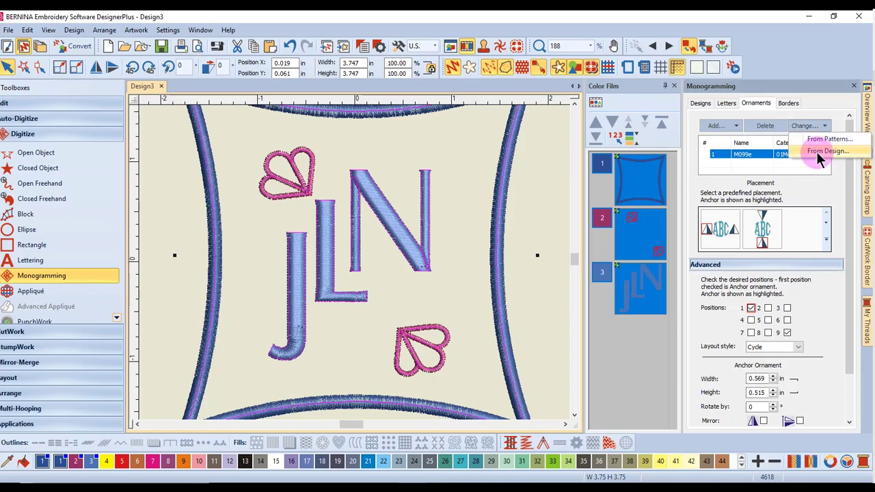
pyautogui.click(819, 152)
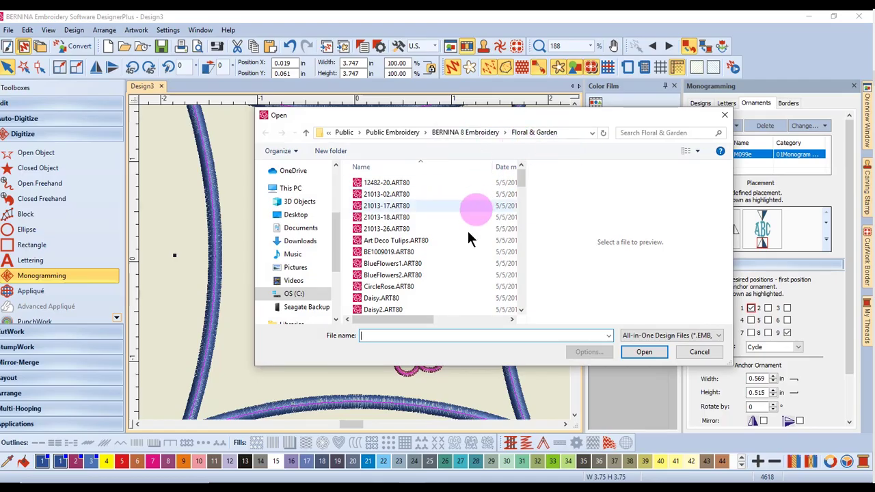
# Step: Load Lace Flower 6.ART80 from Floral & Garden as the monogram's corner ornament
pyautogui.scroll(-5, 458, 274)
pyautogui.scroll(-6, 435, 264)
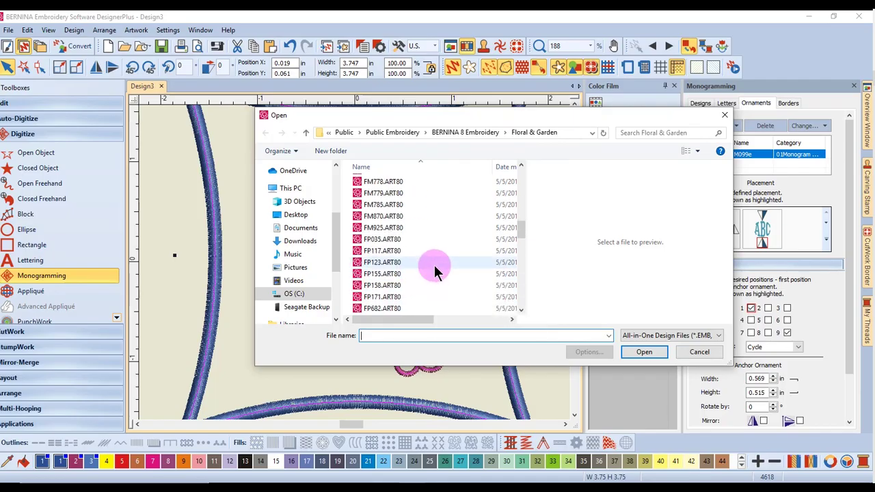
pyautogui.scroll(5, 434, 265)
pyautogui.click(424, 271)
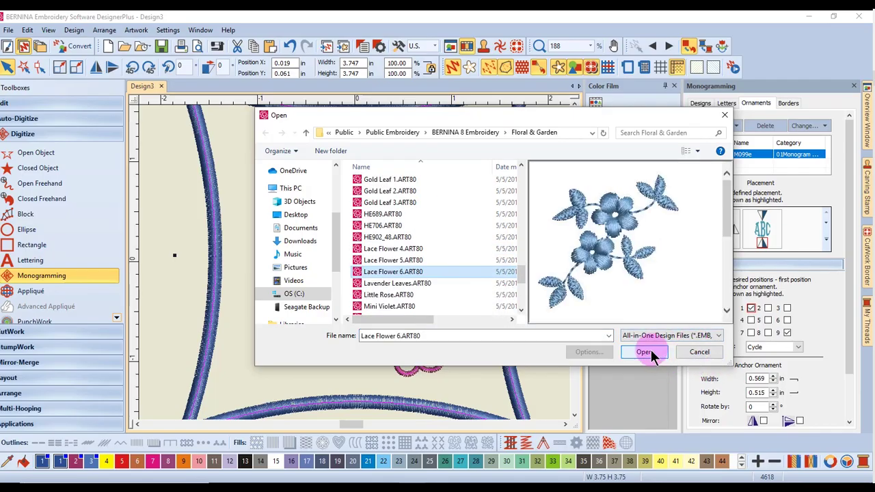
pyautogui.click(646, 352)
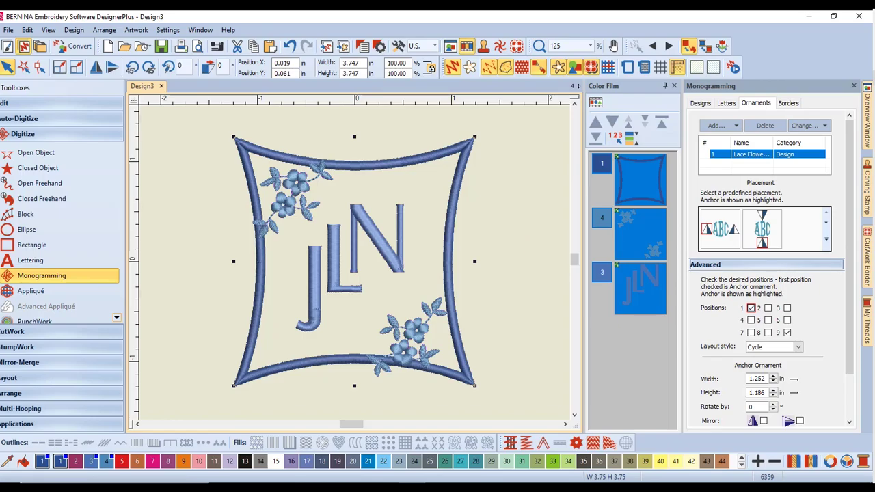
pyautogui.click(592, 287)
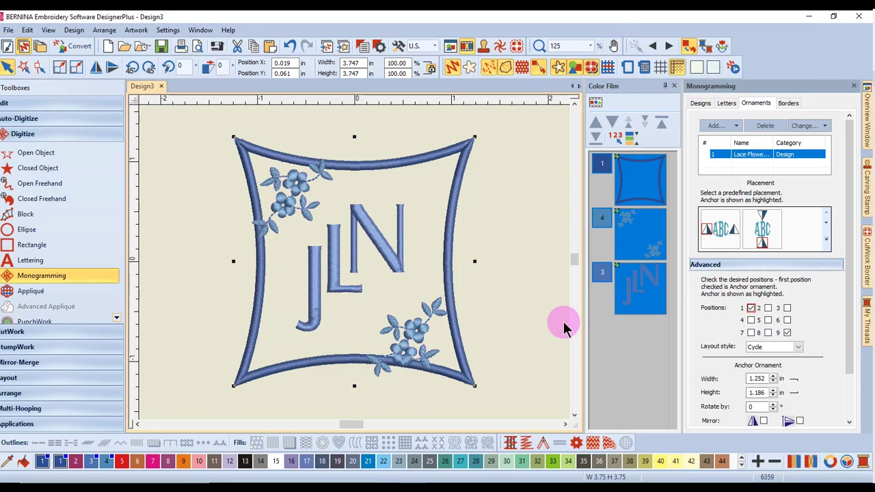
pyautogui.click(750, 308)
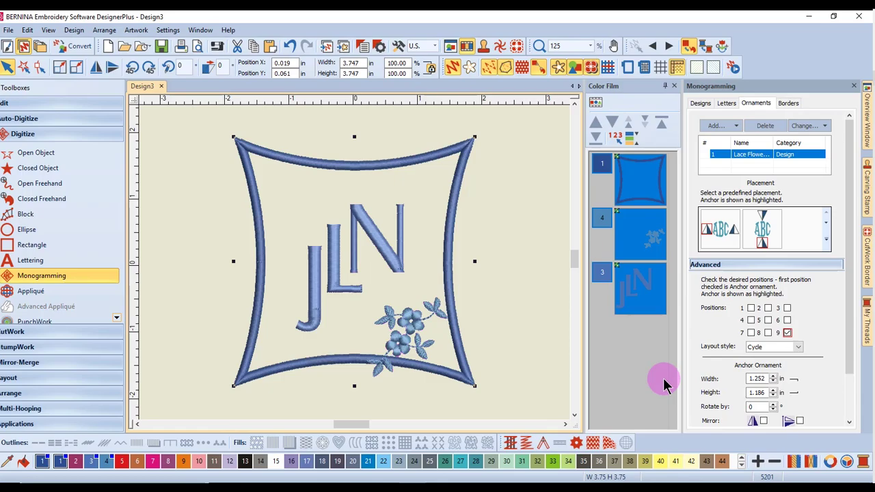
pyautogui.click(768, 308)
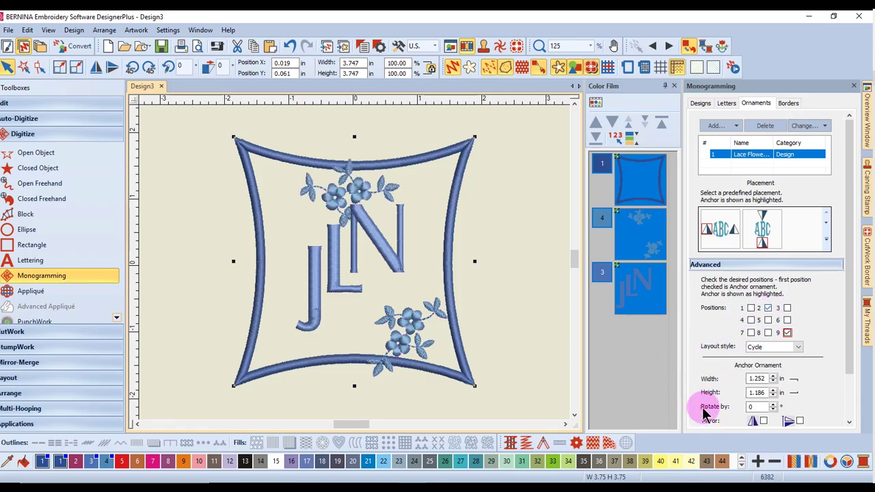
pyautogui.click(768, 308)
pyautogui.click(751, 308)
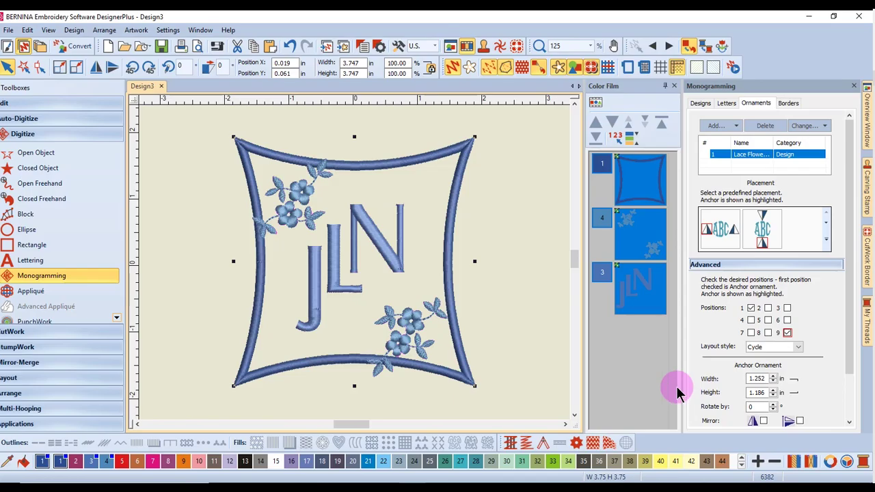
# Step: Set the ornament Margin to -0.38 to bring the Lace Flowers closer to the lettering
pyautogui.click(849, 421)
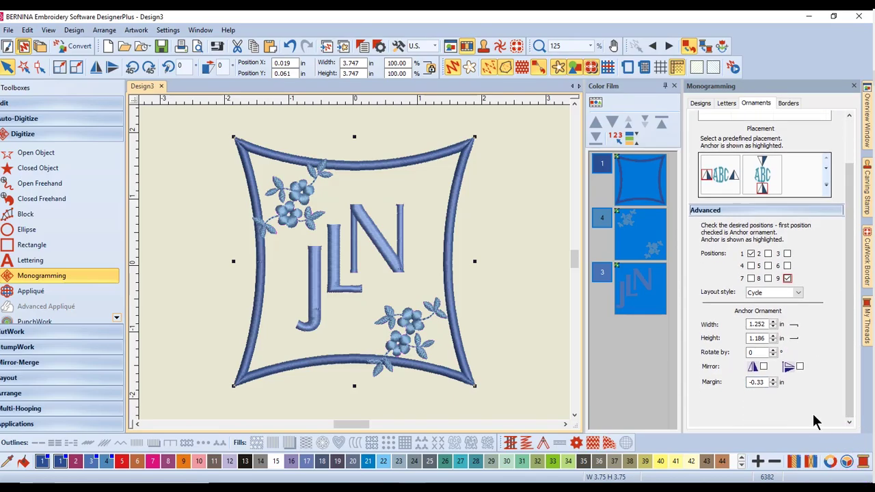
pyautogui.click(773, 385)
pyautogui.click(773, 385)
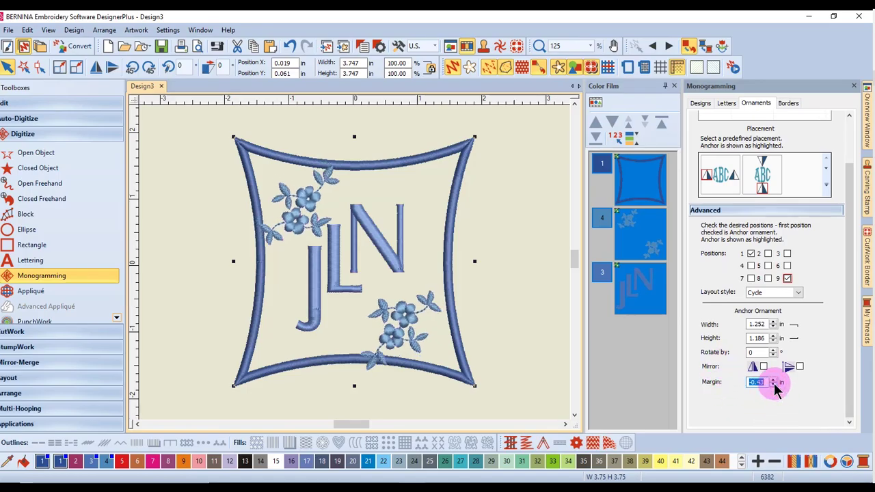
pyautogui.click(774, 385)
pyautogui.click(773, 385)
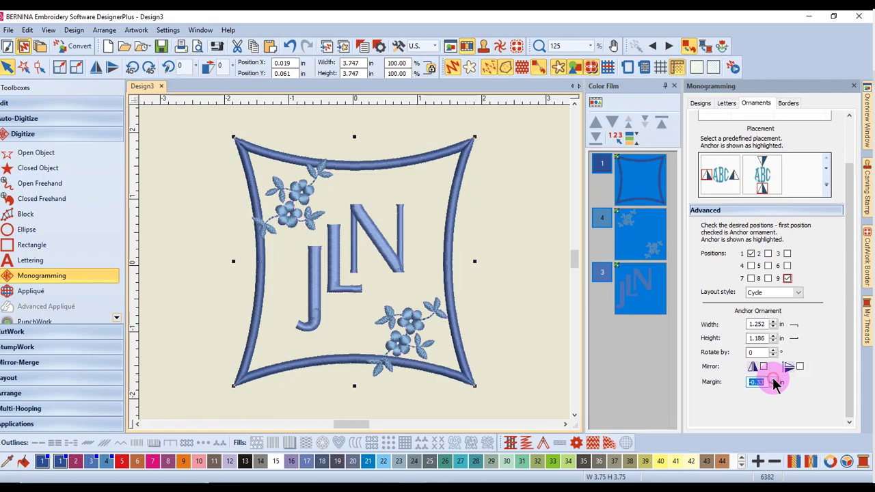
pyautogui.click(775, 386)
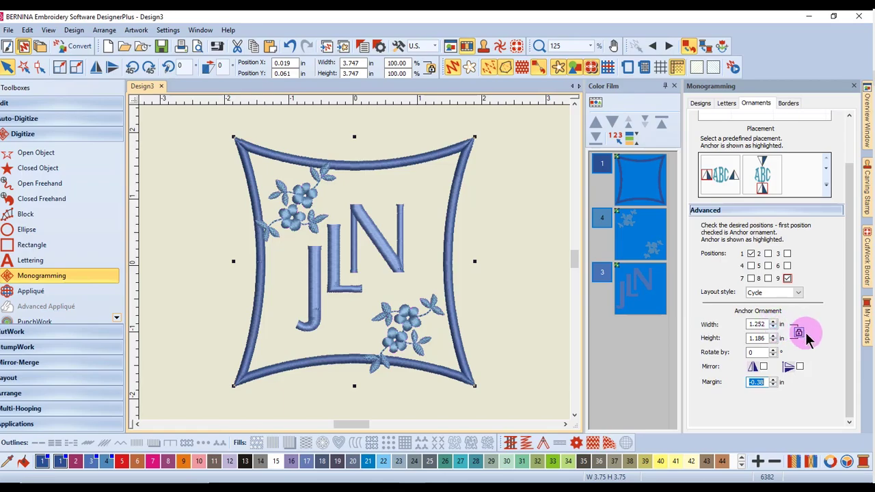
# Step: Reduce the Anchor Ornament Width to 1.192 in with proportions locked
pyautogui.click(773, 327)
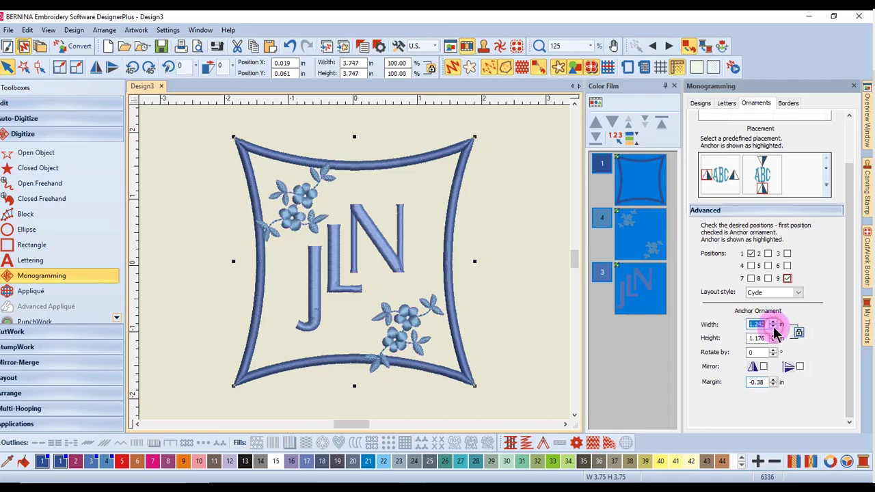
pyautogui.click(774, 327)
pyautogui.click(774, 328)
pyautogui.click(774, 328)
pyautogui.click(773, 327)
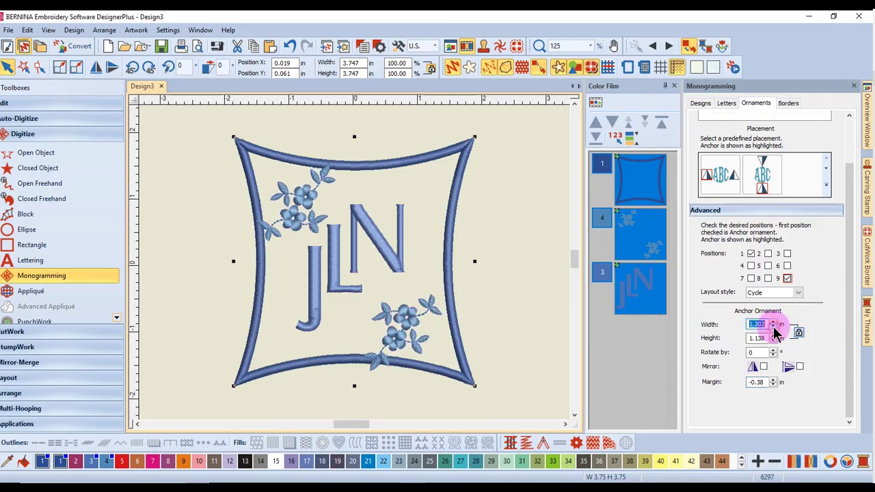
pyautogui.click(774, 328)
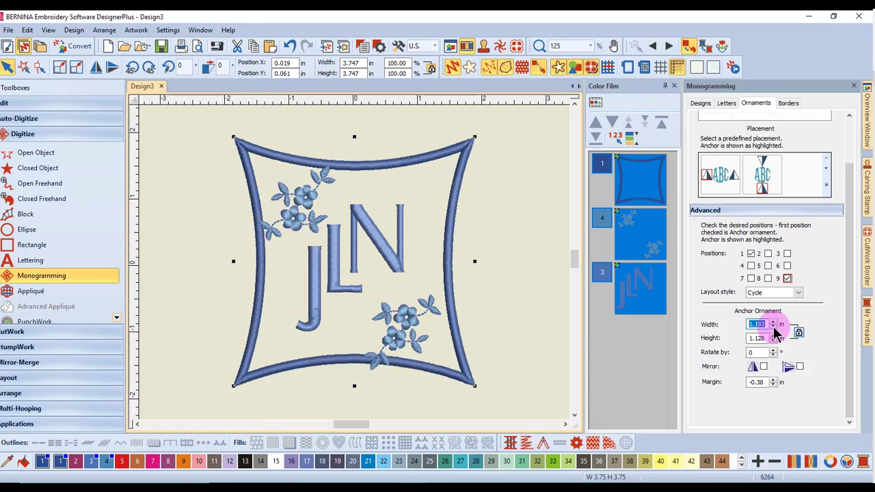